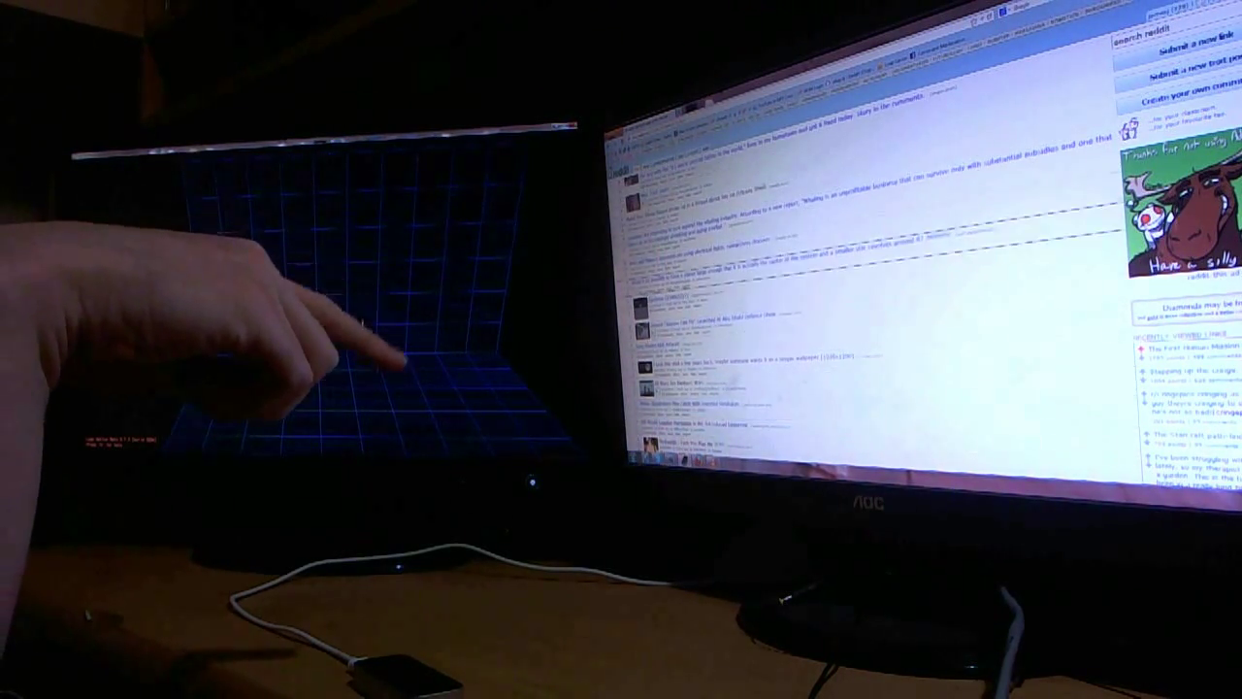
scroll(873, 291, down, 2)
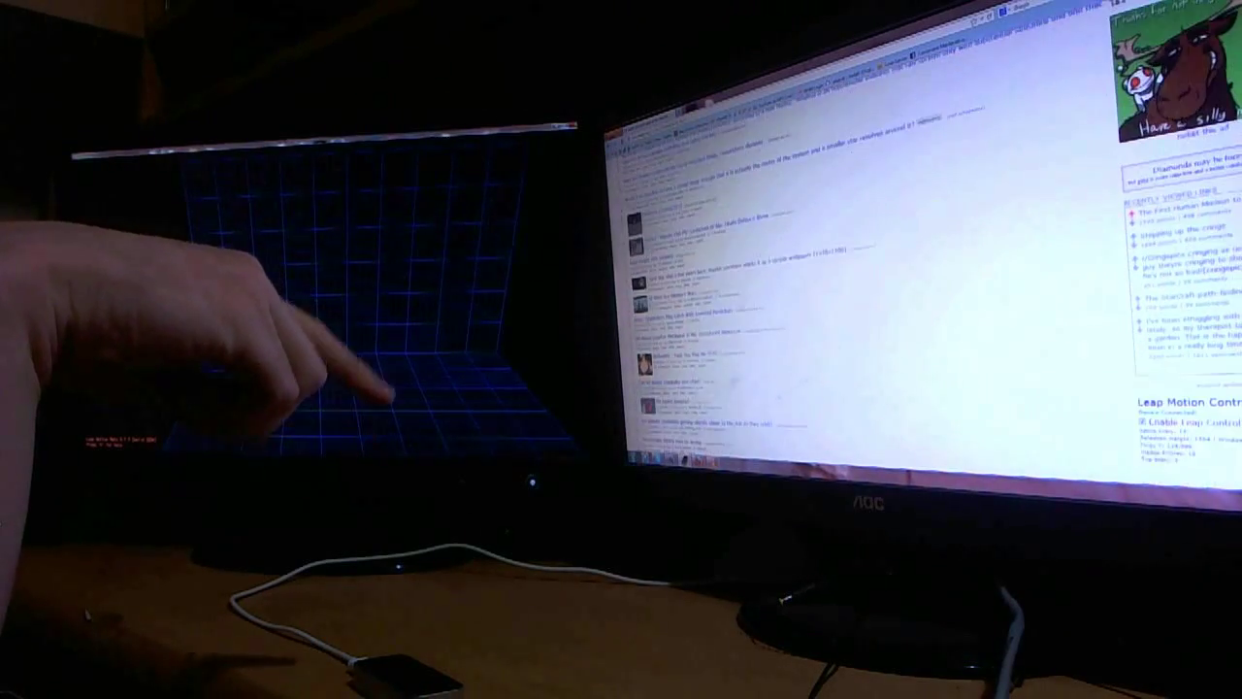
scroll(873, 291, up, 2)
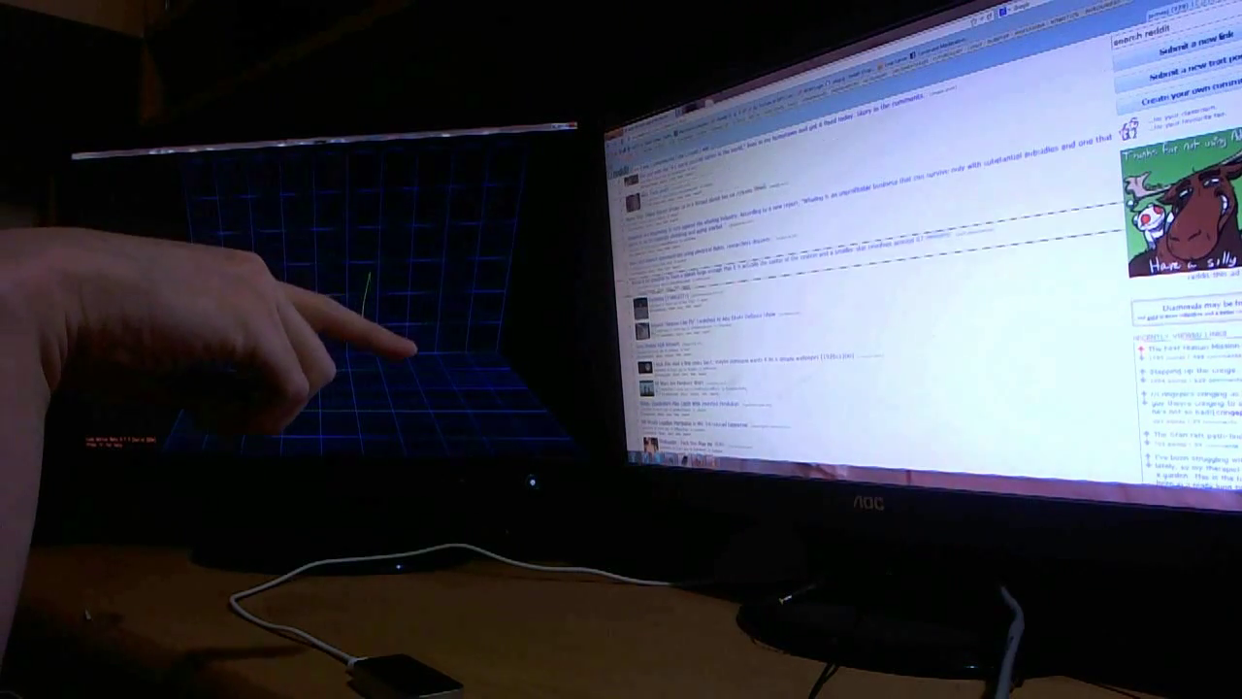